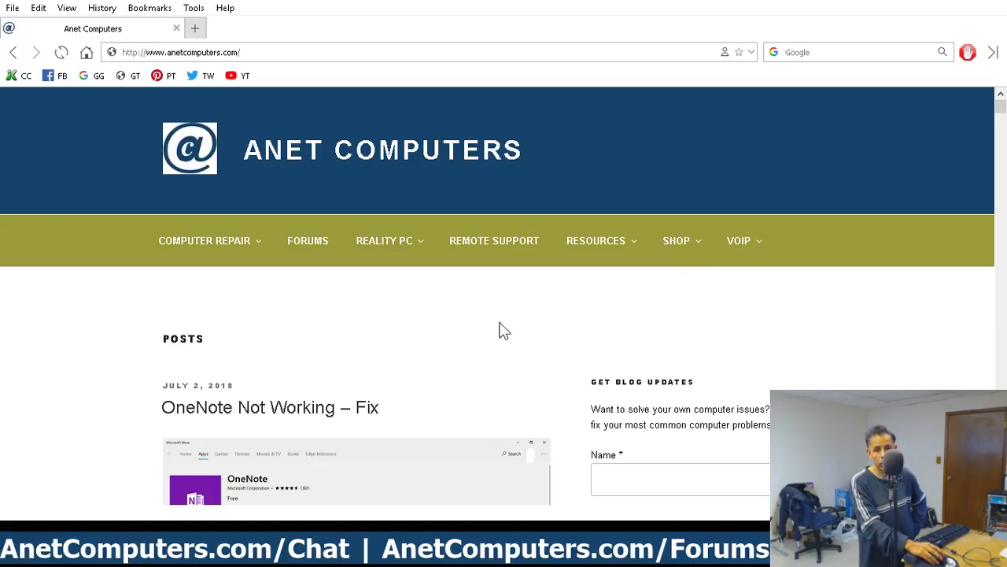
Bring Windows Settings with the installed apps list to the front.
scroll(111, 375, "down", 3)
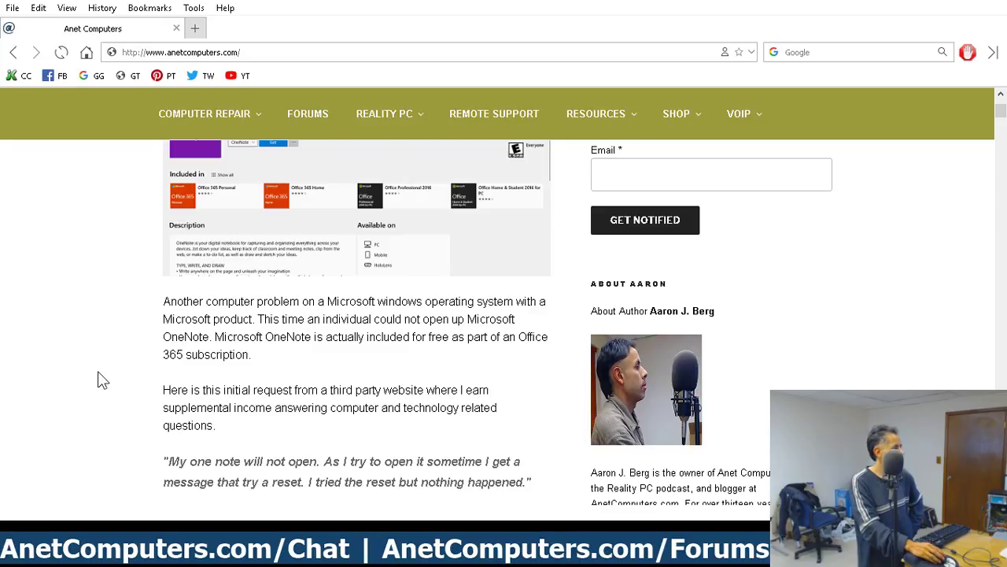
scroll(102, 378, "down", 3)
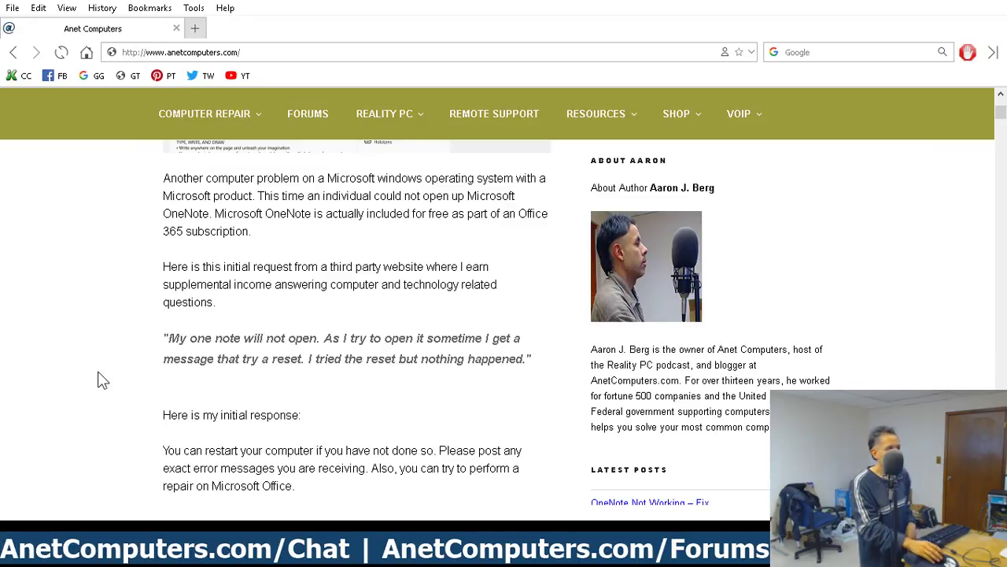
scroll(102, 380, "down", 3)
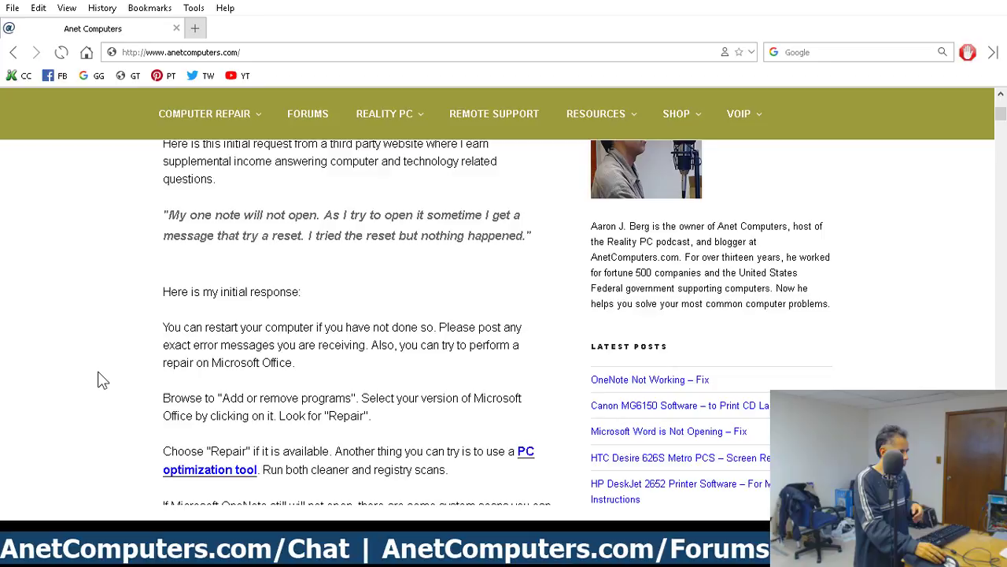
scroll(103, 380, "down", 3)
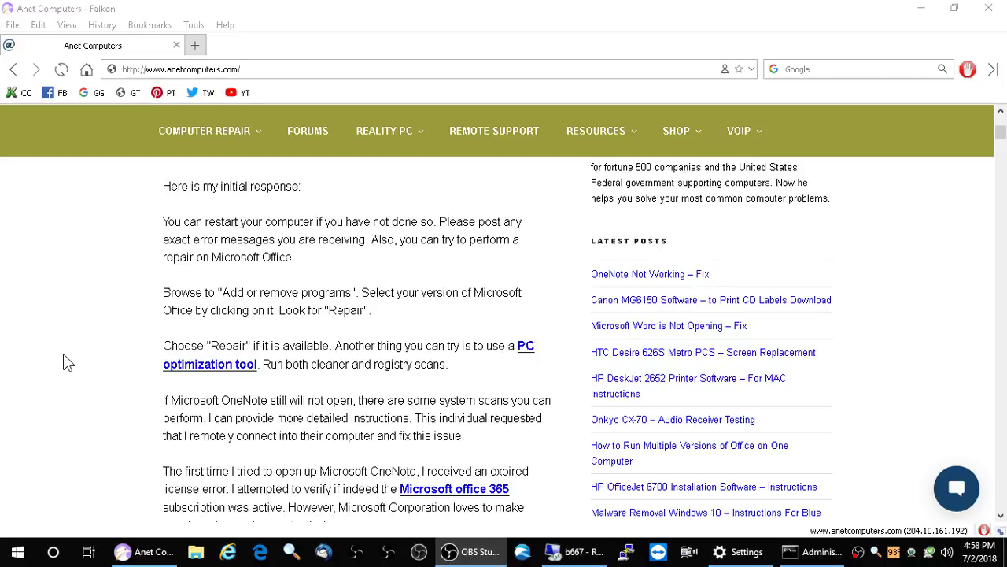
left_click(747, 552)
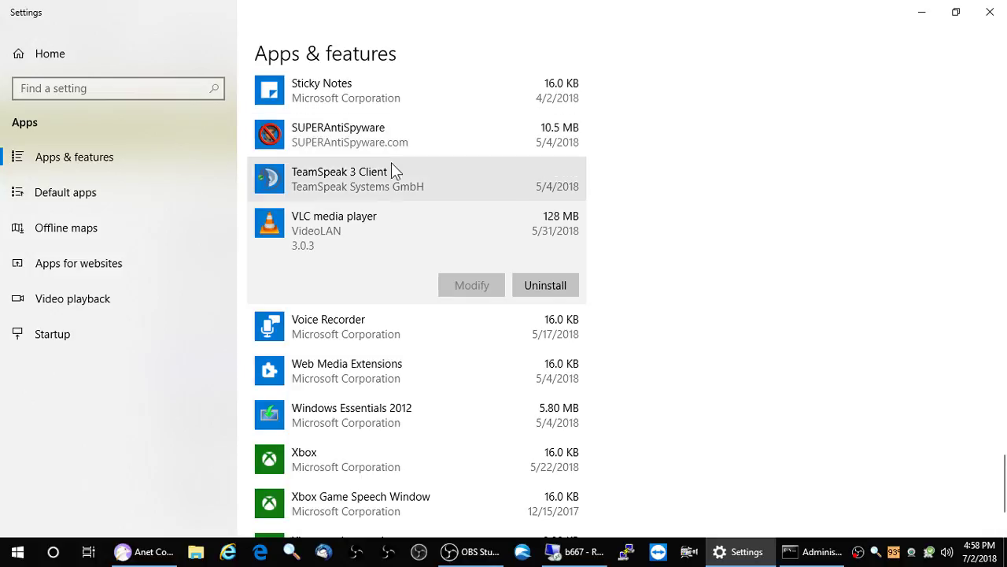
Find Microsoft Edge in Apps & features and expand its entry to show its options.
scroll(390, 328, "down", 3)
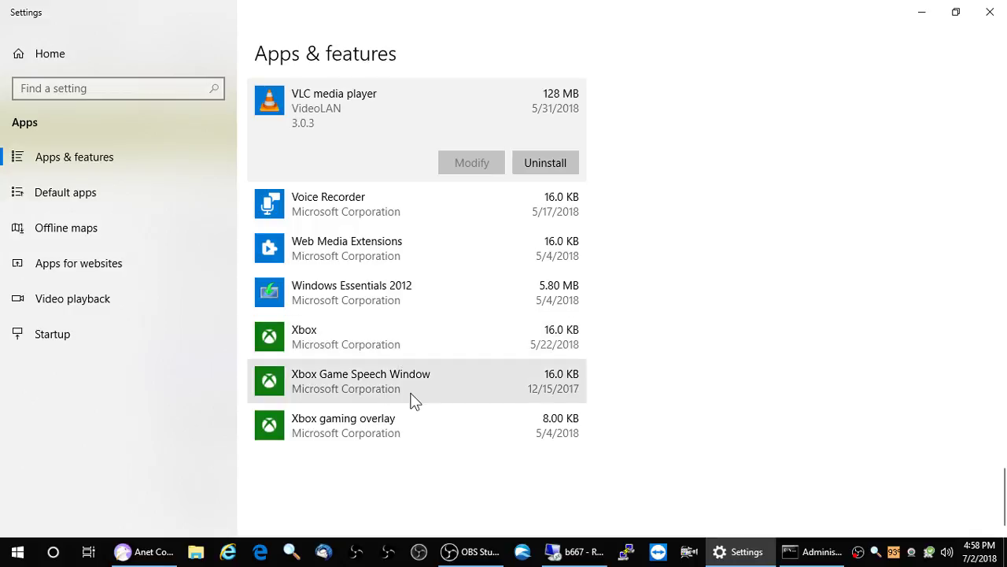
scroll(415, 401, "up", 20)
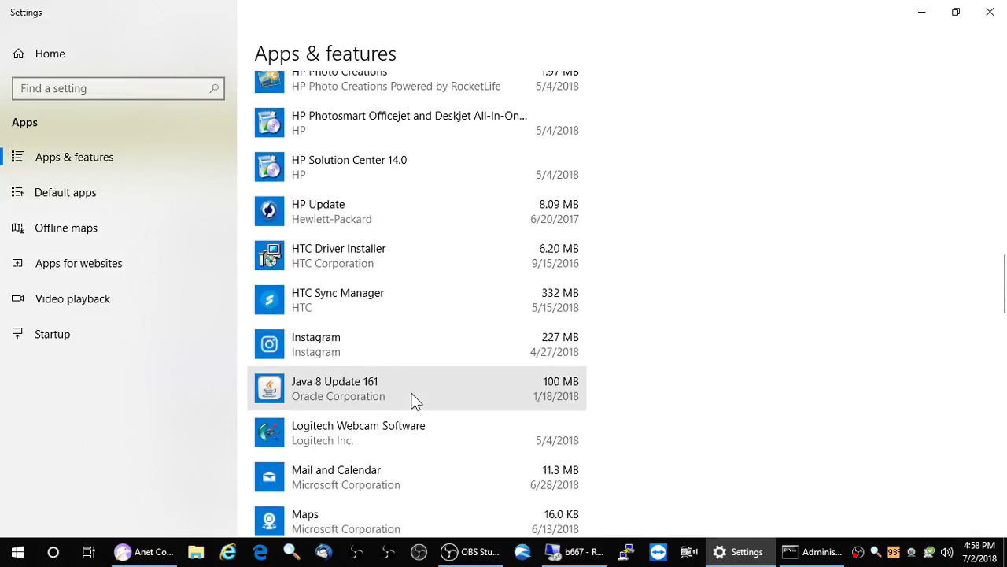
scroll(414, 394, "up", 3)
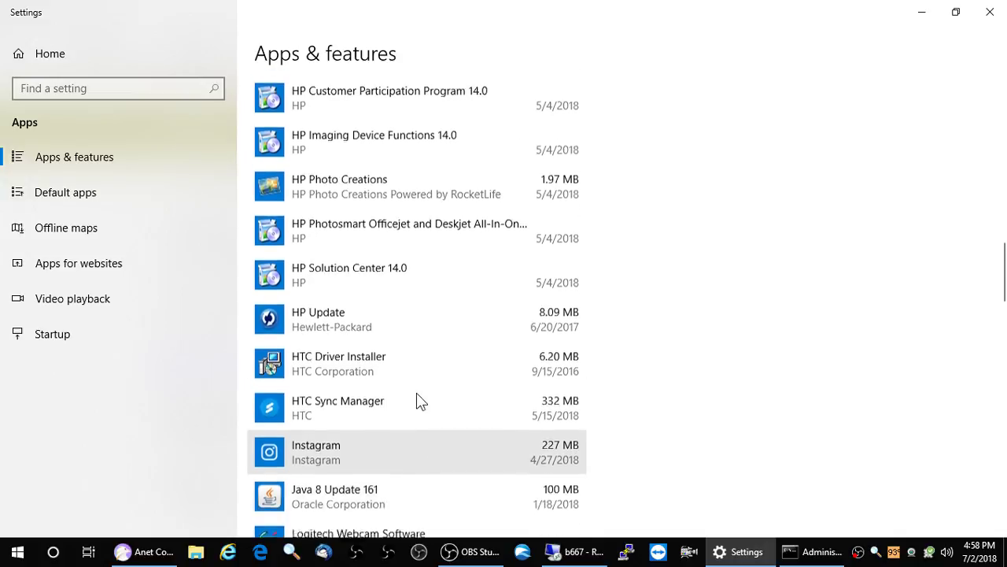
scroll(421, 401, "down", 10)
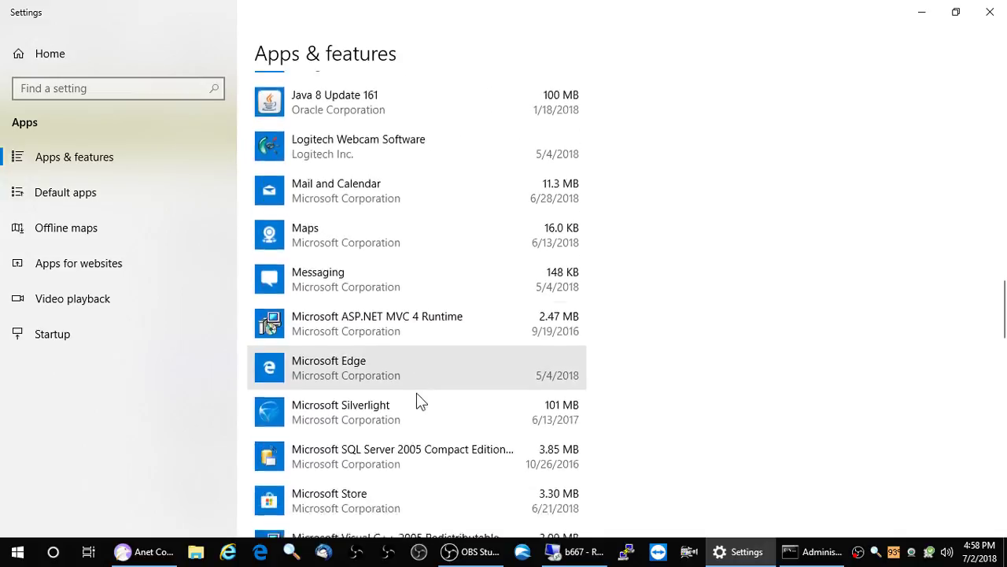
left_click(374, 140)
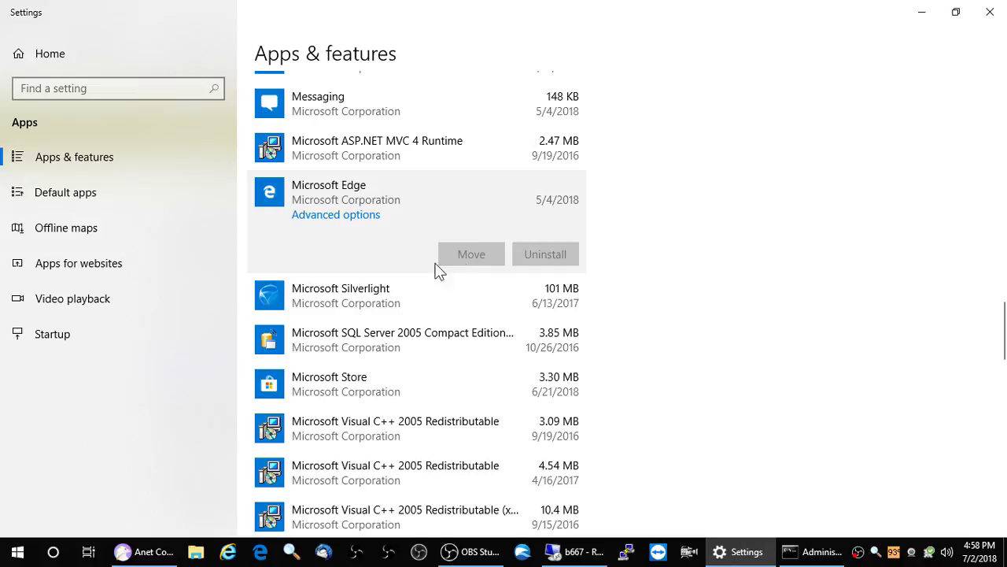
Switch from Settings back to the Anet Computers OneNote repair article in Falkon.
left_click(153, 551)
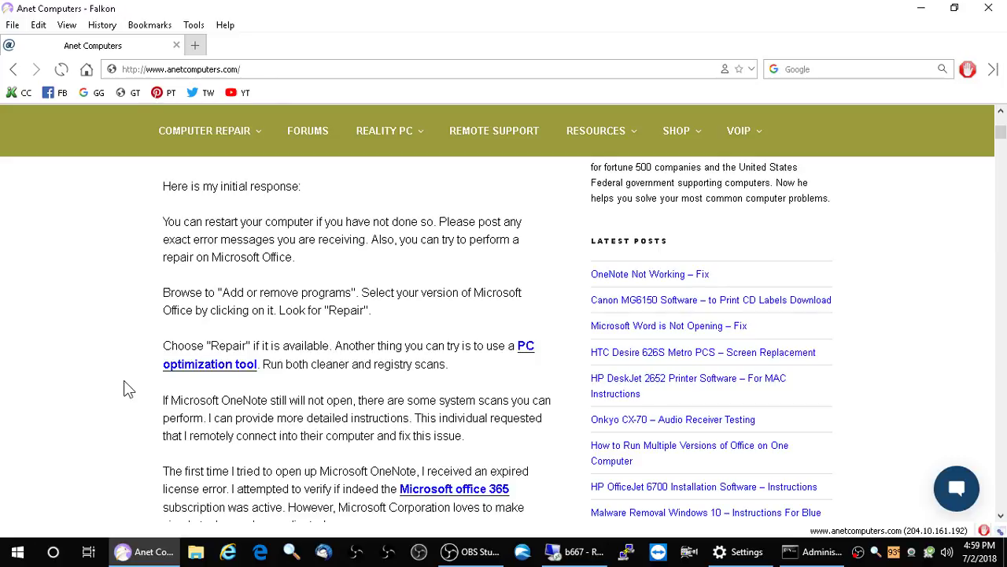
left_click(752, 552)
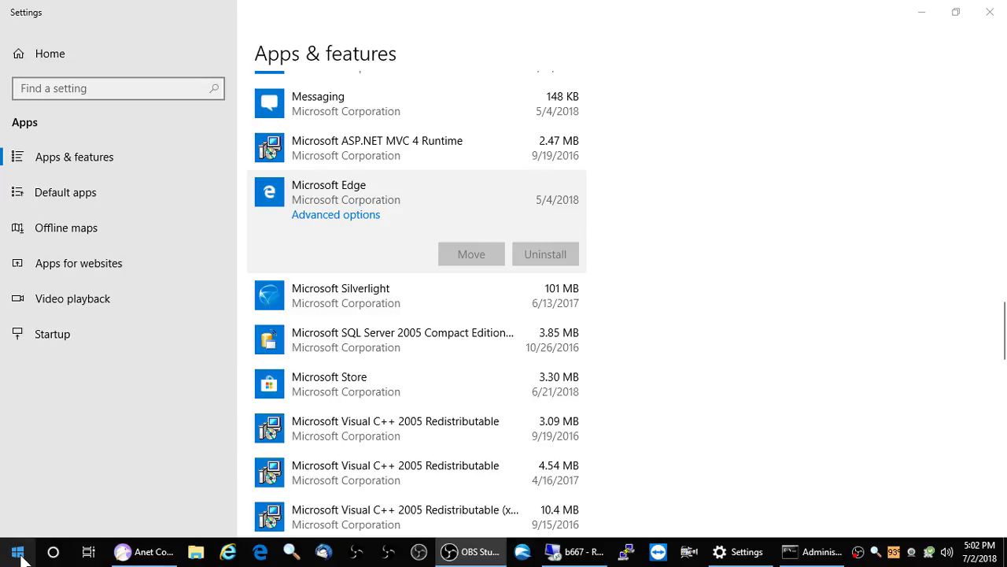
Right-click the Start button to bring up the quick menu of system tools.
right_click(19, 554)
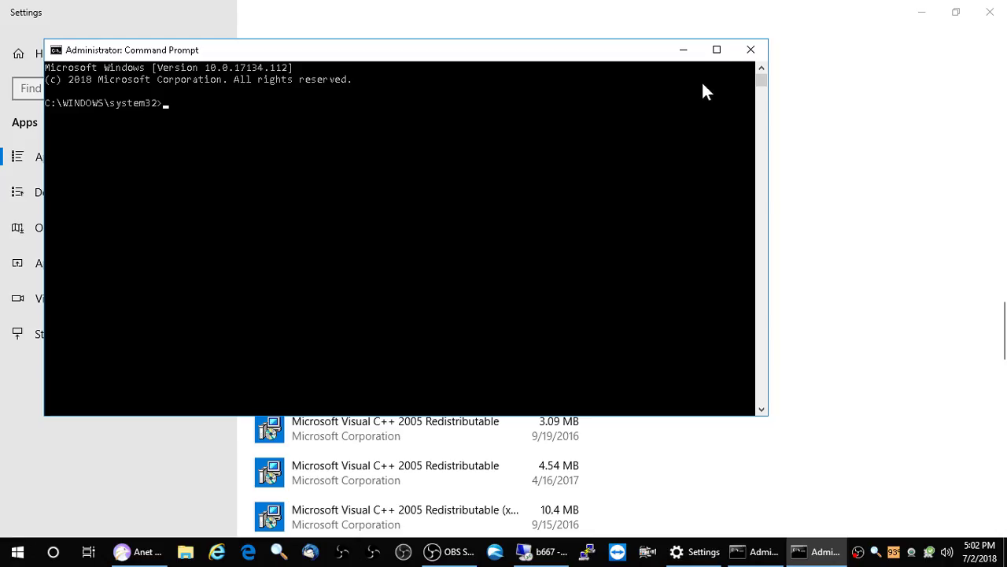
Maximize the admin Command Prompt and move up from system32 to C:\ with two cd .. commands.
left_click(716, 49)
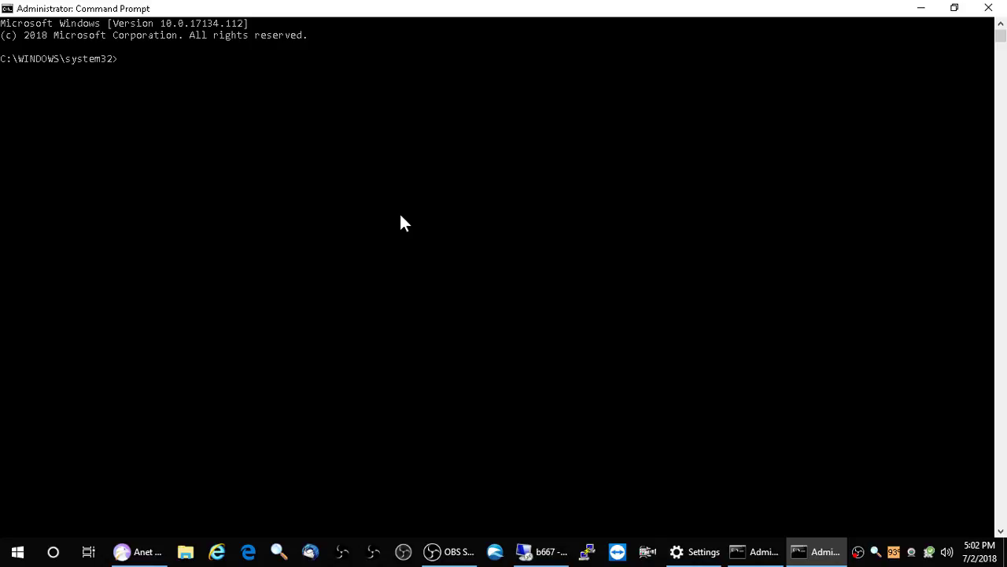
type("cd ..")
key("Return")
type("cd ..")
key("Return")
Enter C:\Program Files, correcting the misspelled 'cd Programs Files' command.
type("cd Programs ")
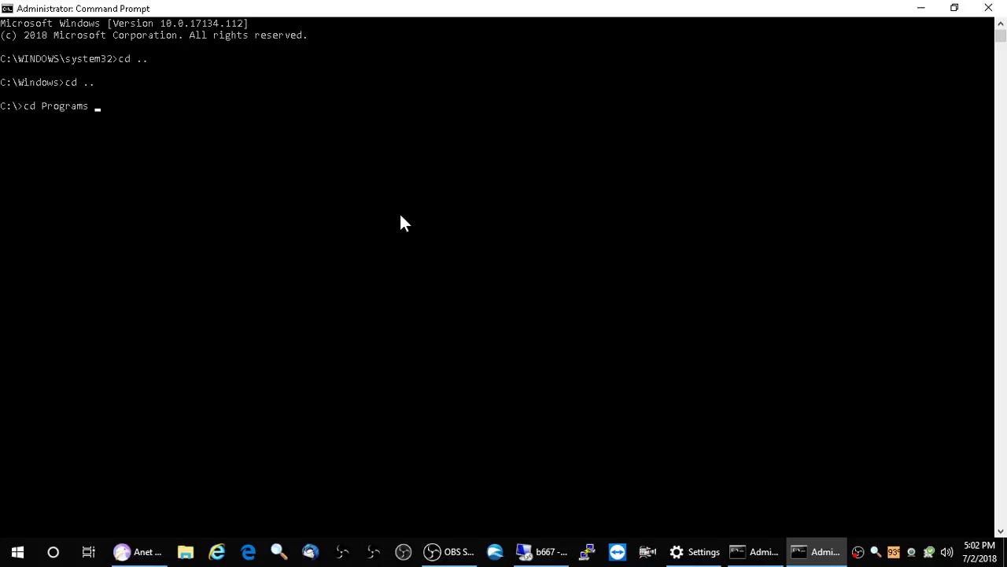
type("Files")
key("Return")
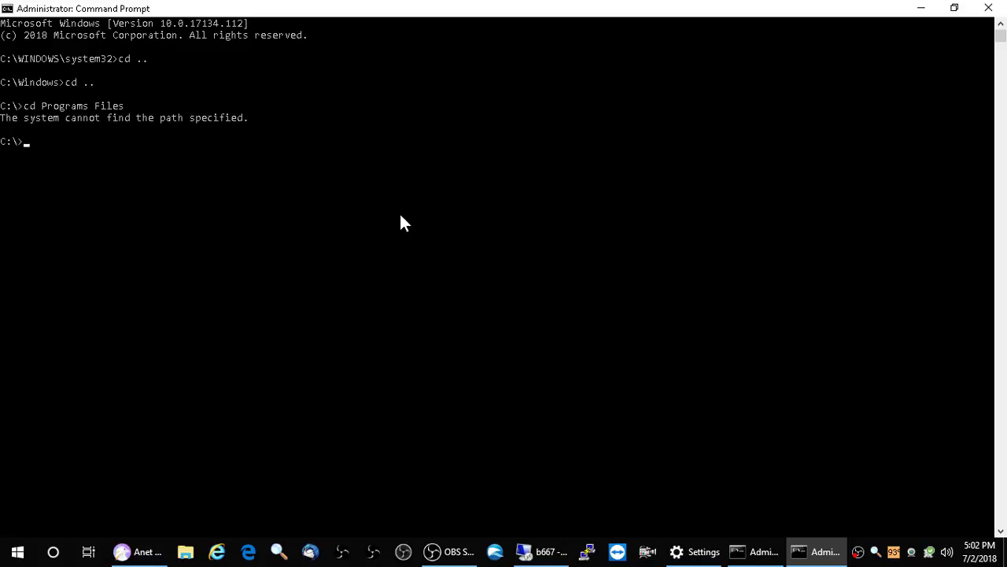
key("Up")
key("Left")
key("Left")
key("Left")
key("Left")
key("Left")
key("Left")
key("BackSpace")
key("Return")
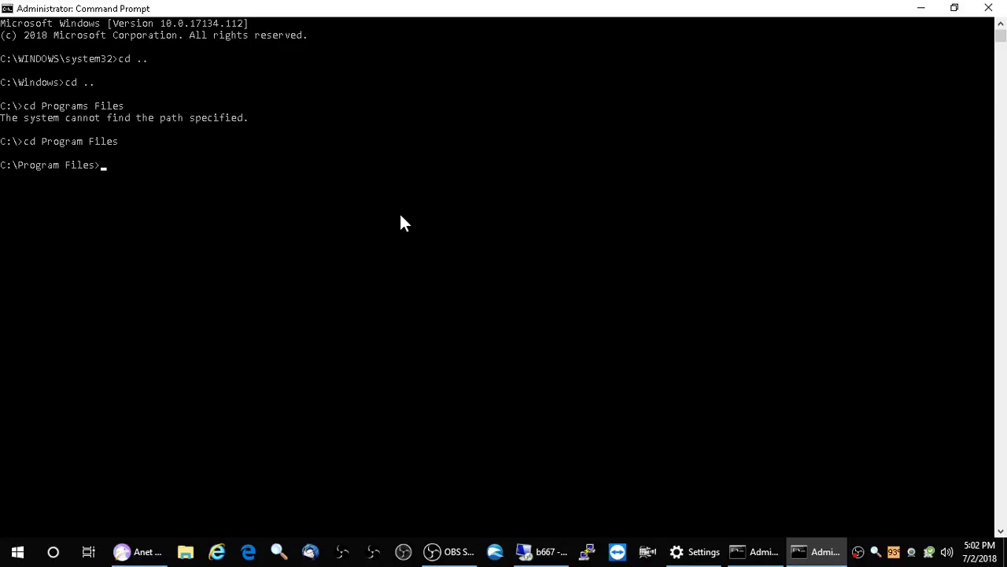
Try cd Office (folder not found), then return to the repair article in Falkon.
type("cd")
key("ctrl+o")
key("BackSpace")
key("BackSpace")
type("Office")
key("Return")
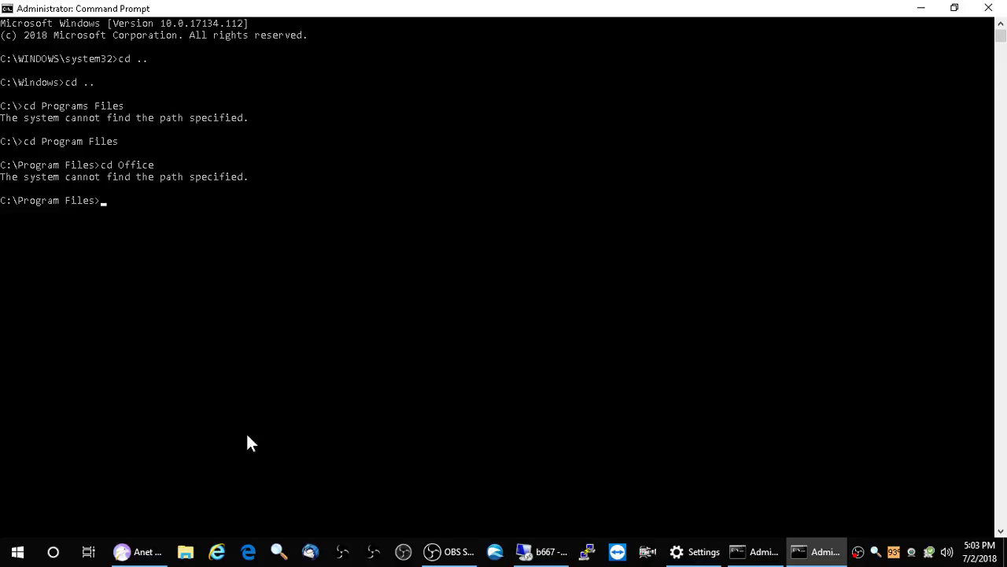
left_click(149, 551)
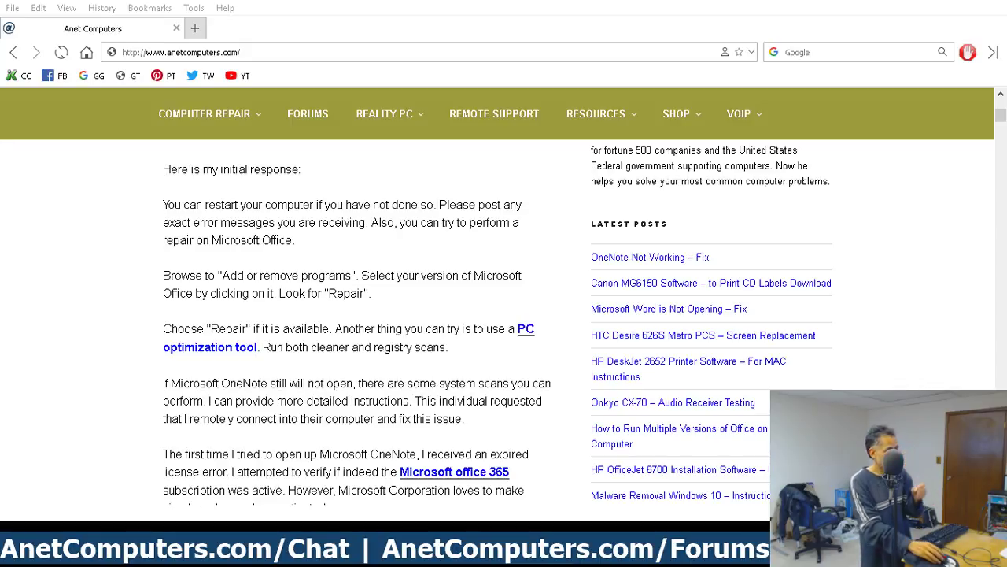
Scroll the article down to the office16 folder path and the cscript ospp.vbs /dstatus command.
scroll(503, 314, "down", 5)
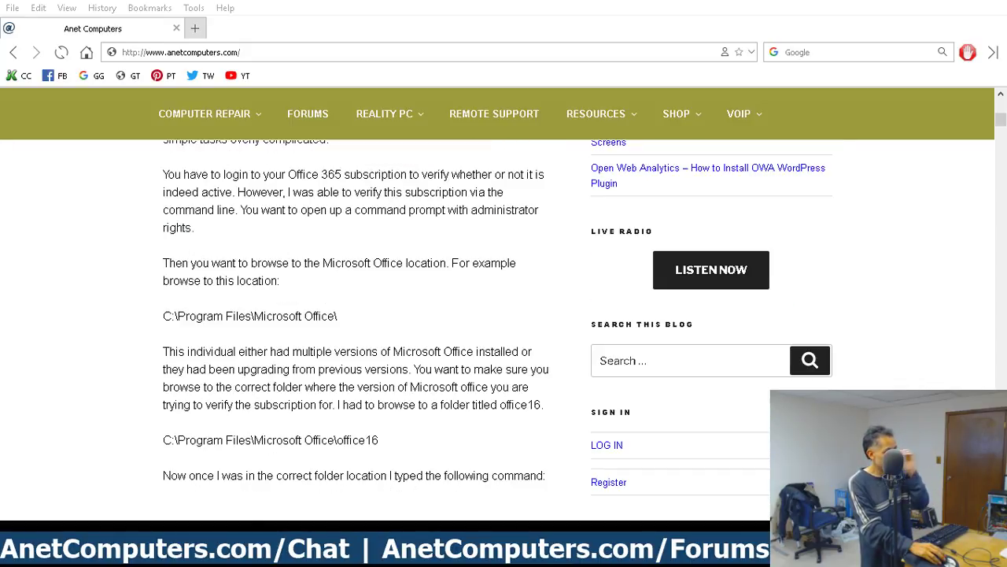
scroll(503, 314, "down", 2)
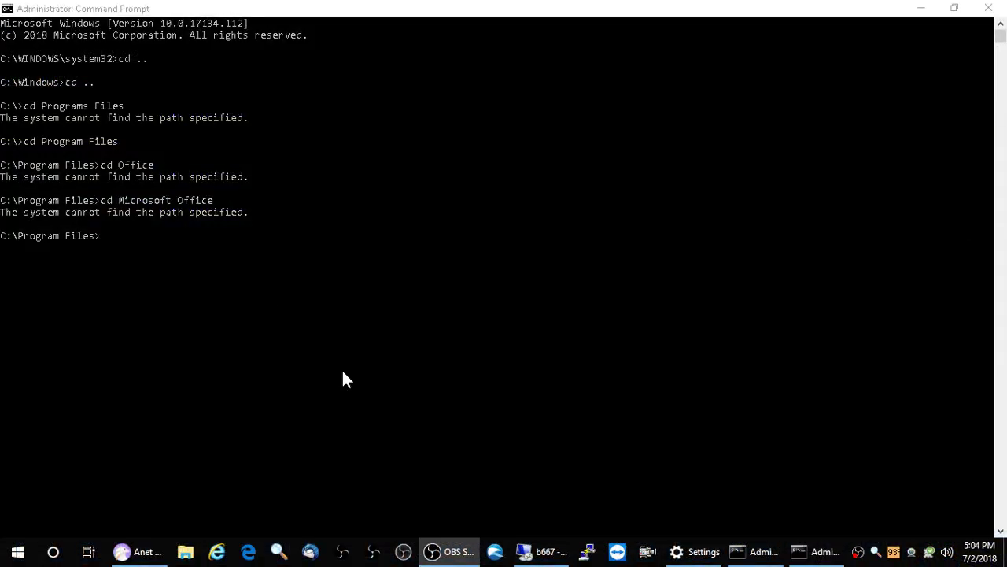
Run cd office16 in the admin Command Prompt (path not found), then go back to the article.
left_click(332, 346)
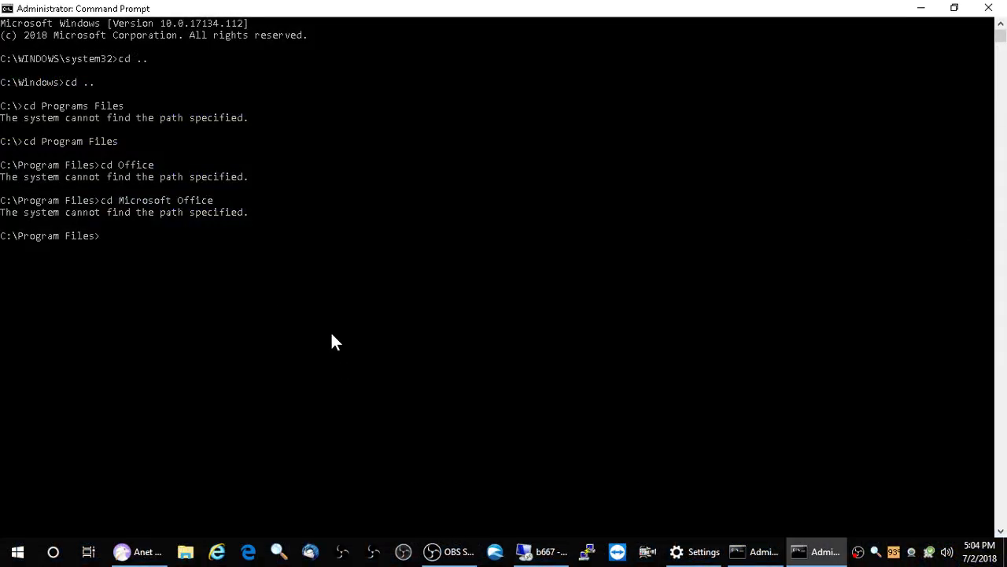
type("cd office16")
key("Return")
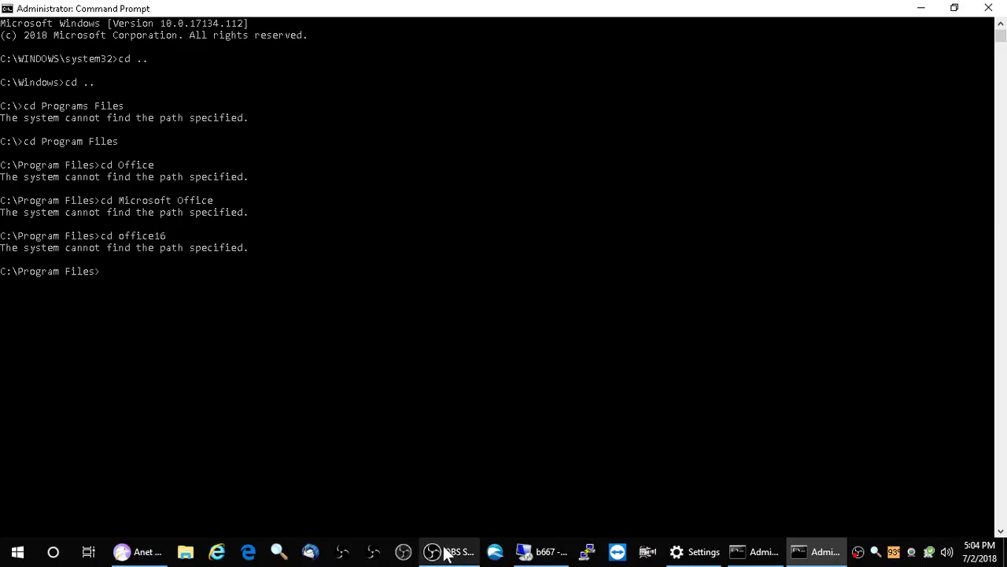
left_click(150, 553)
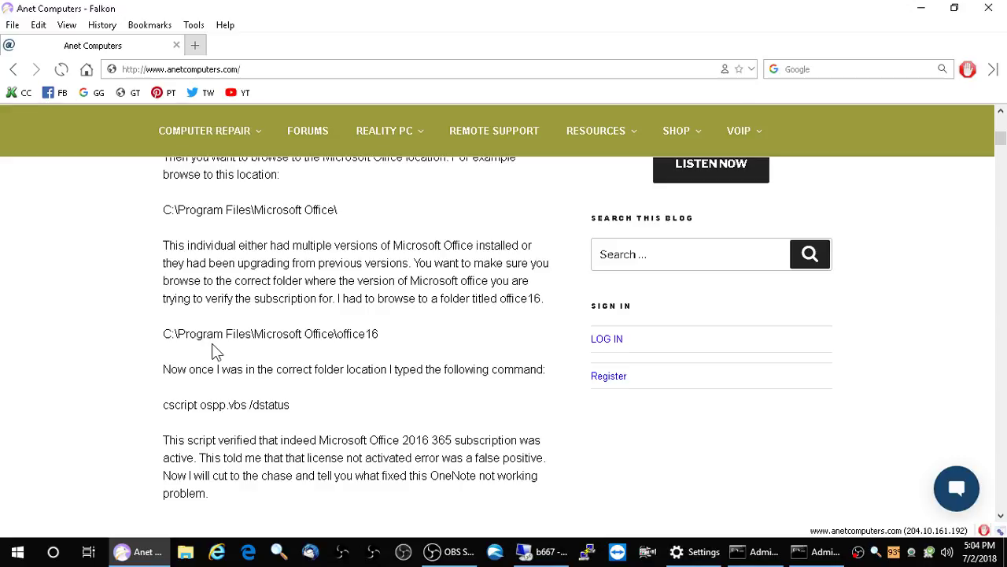
Copy the article's cscript ospp.vbs /dstatus line and paste it into the admin Command Prompt to run.
triple_click(198, 399)
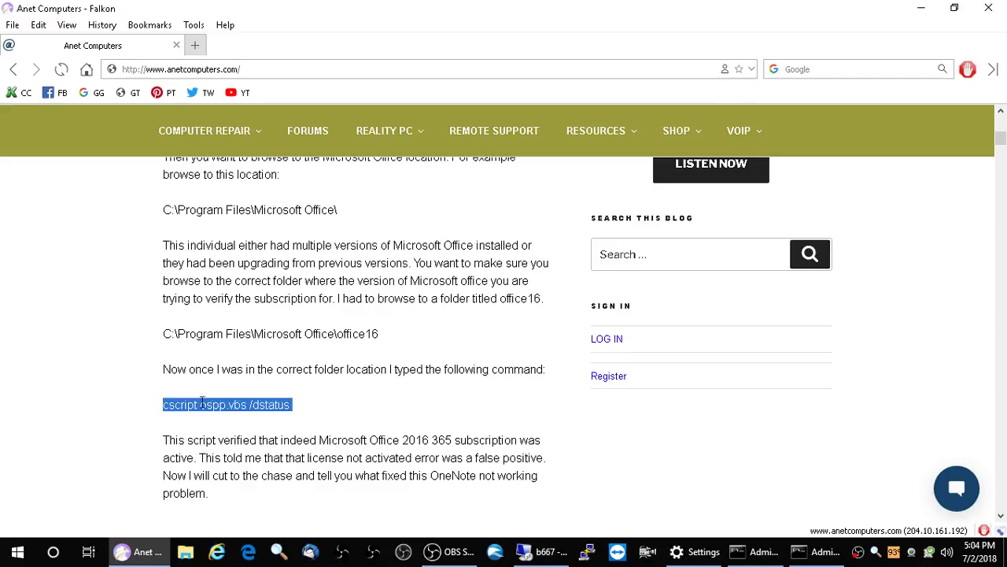
right_click(197, 399)
left_click(266, 410)
left_click(818, 551)
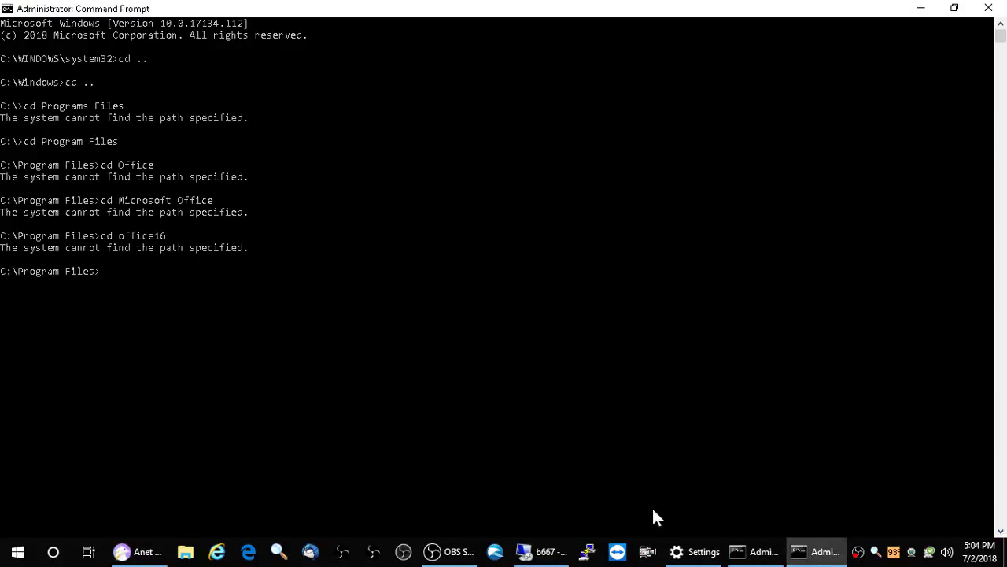
right_click(227, 331)
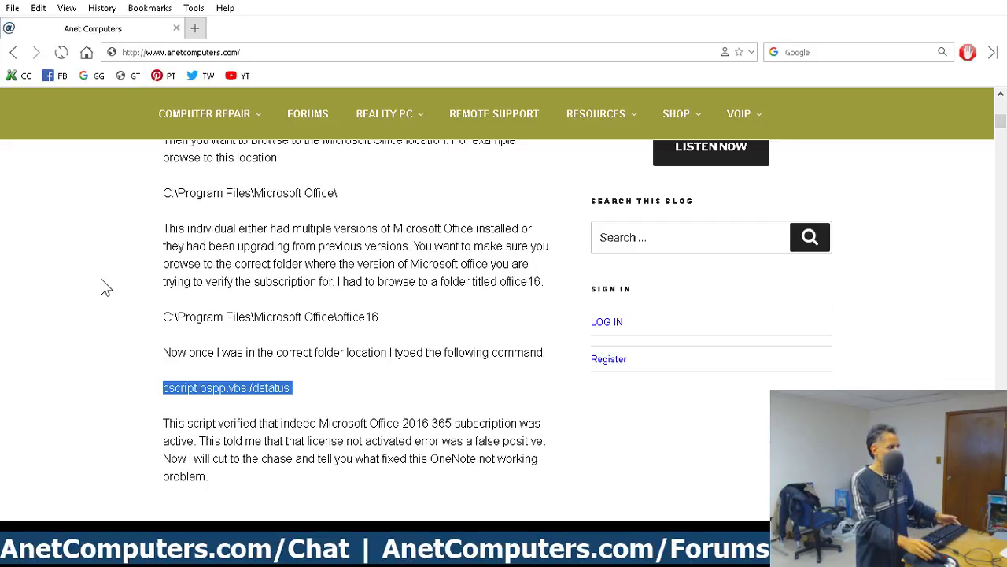
left_click(106, 288)
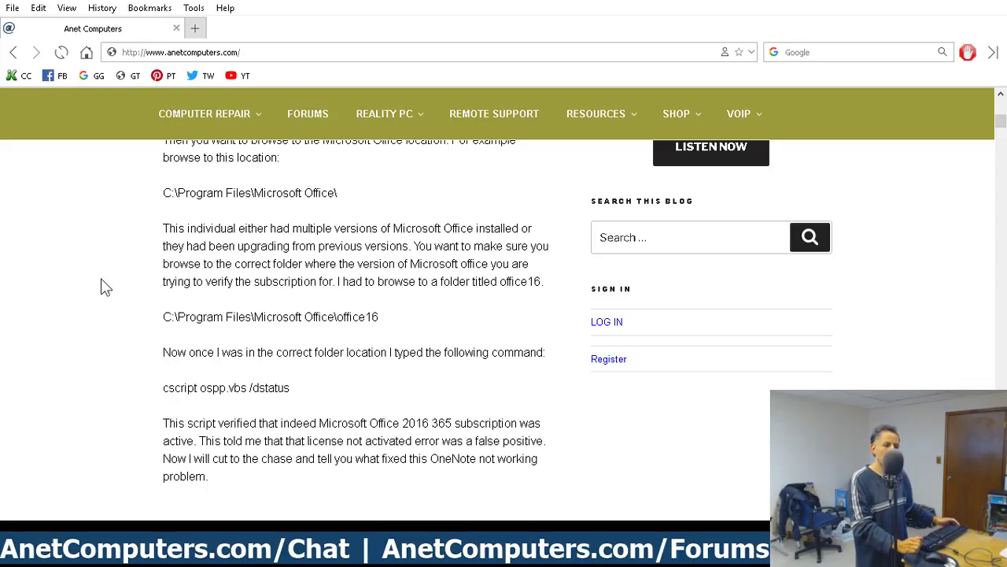